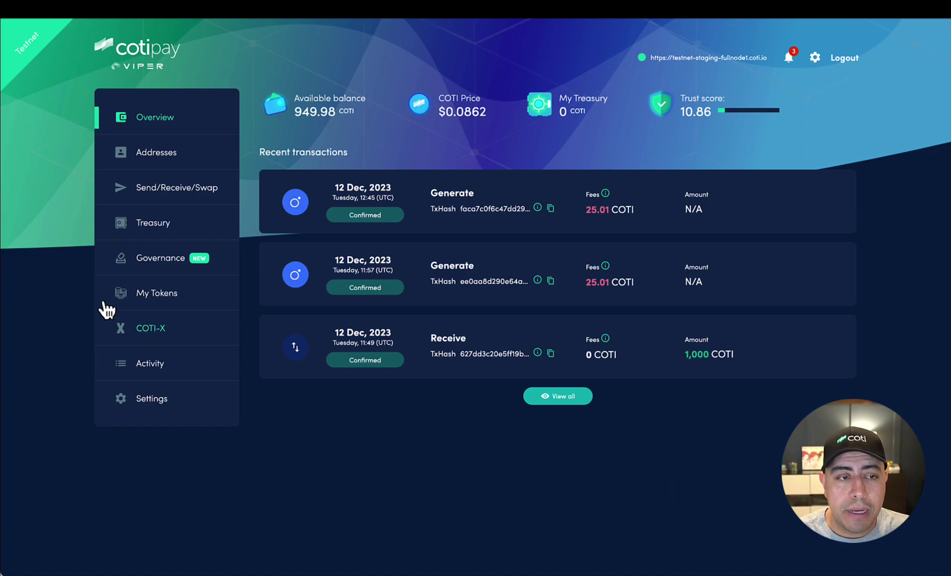
- Go to the Send/Receive/Swap page showing the 949.98 COTI balance
left_click(175, 192)
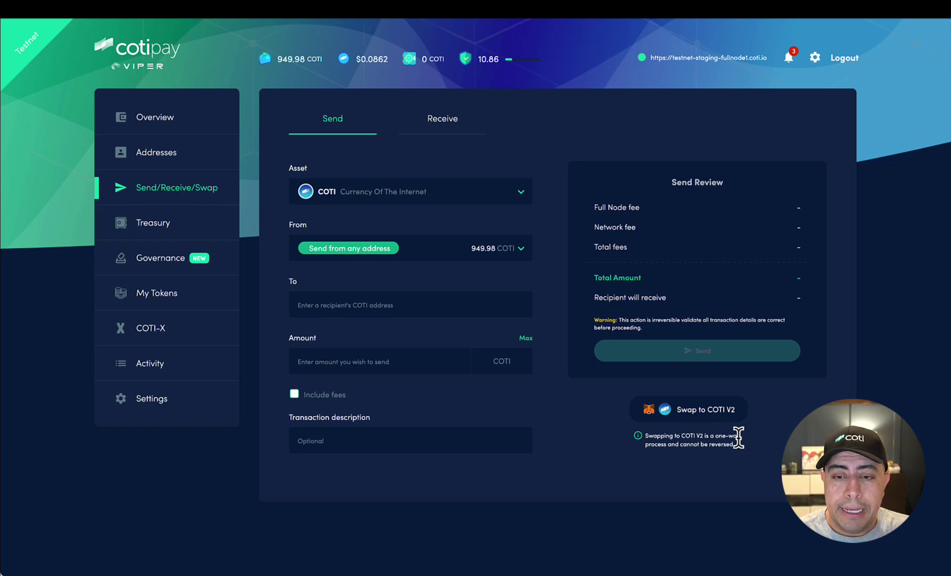
- Start the swap to COTI V2 and review MetaMask's Add COTI network request (mainnet.coti.io RPC)
left_click(700, 408)
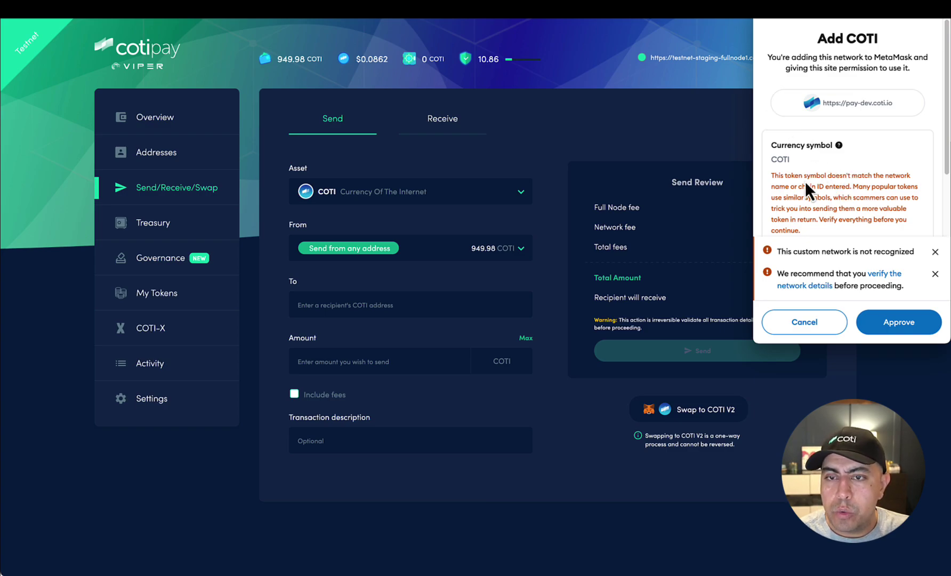
scroll(806, 184, "down", 2)
scroll(806, 182, "down", 1)
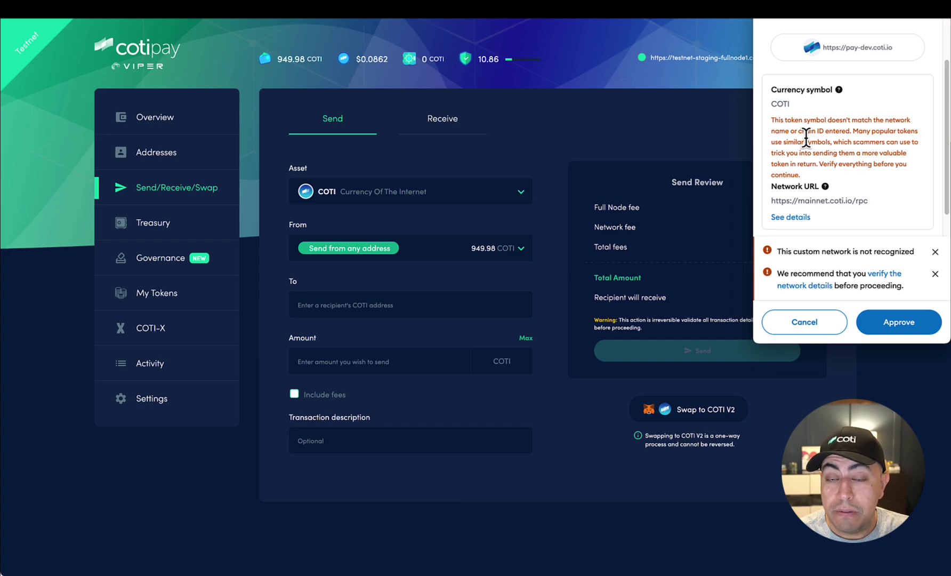
scroll(807, 142, "down", 1)
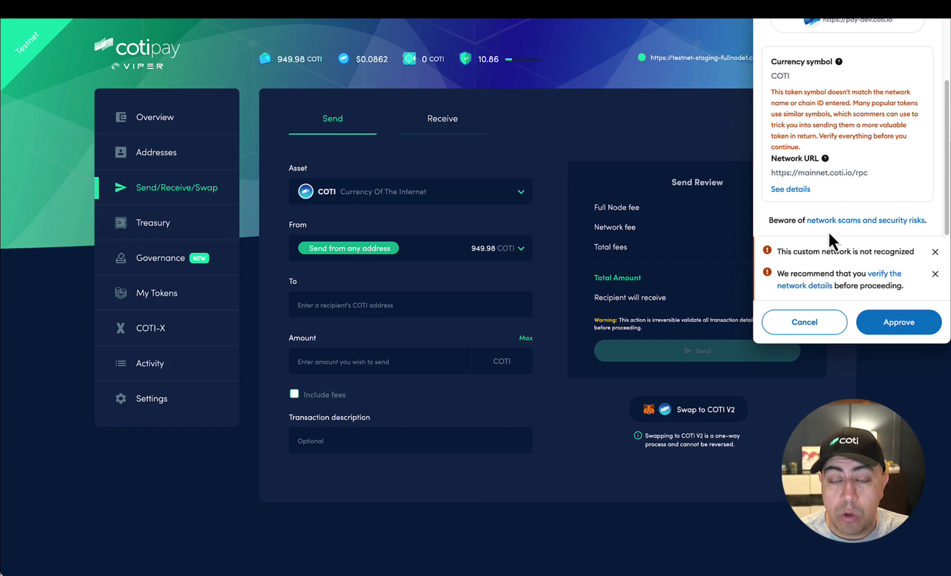
- Approve the COTI network in MetaMask and review the pay-dev.coti.io V1-to-V2 bridge signature request
left_click(905, 321)
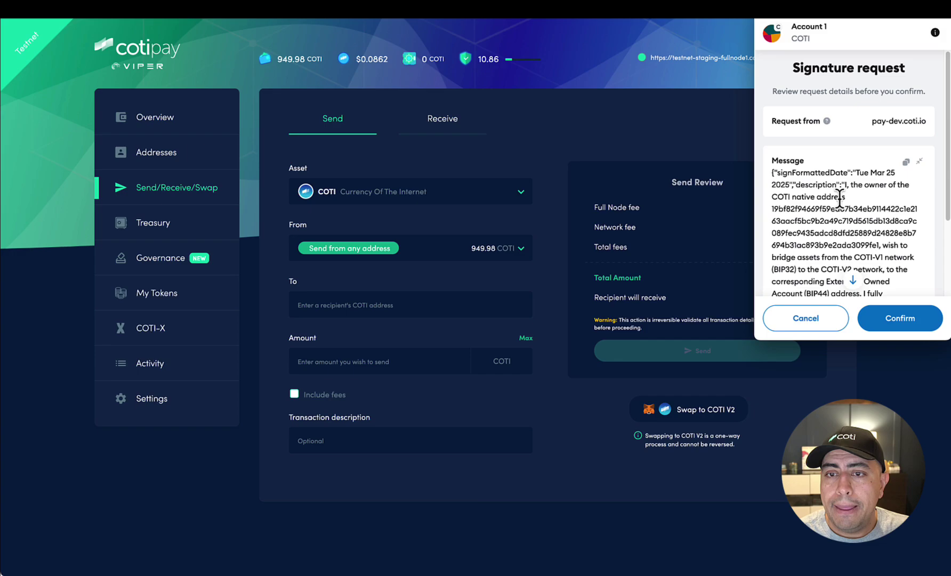
scroll(839, 203, "down", 1)
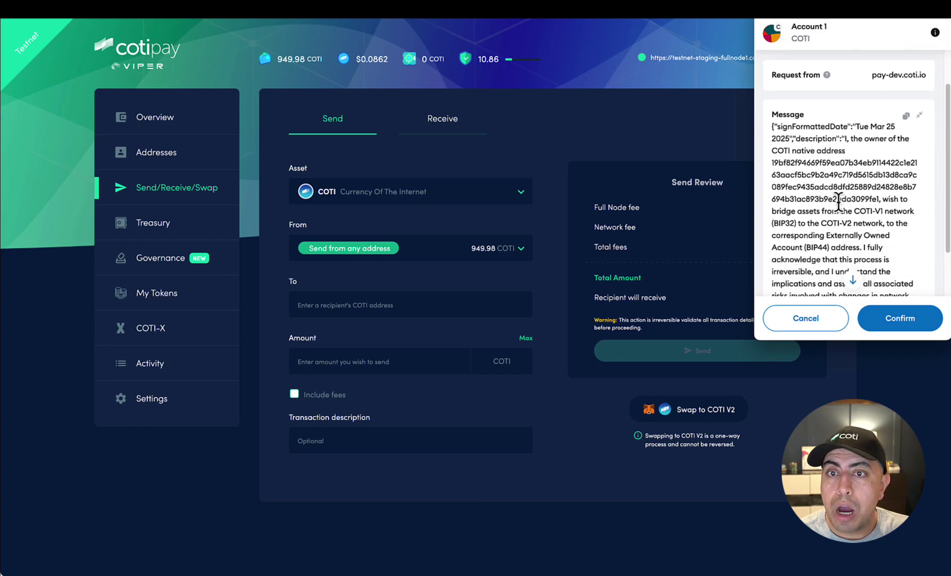
scroll(839, 201, "down", 2)
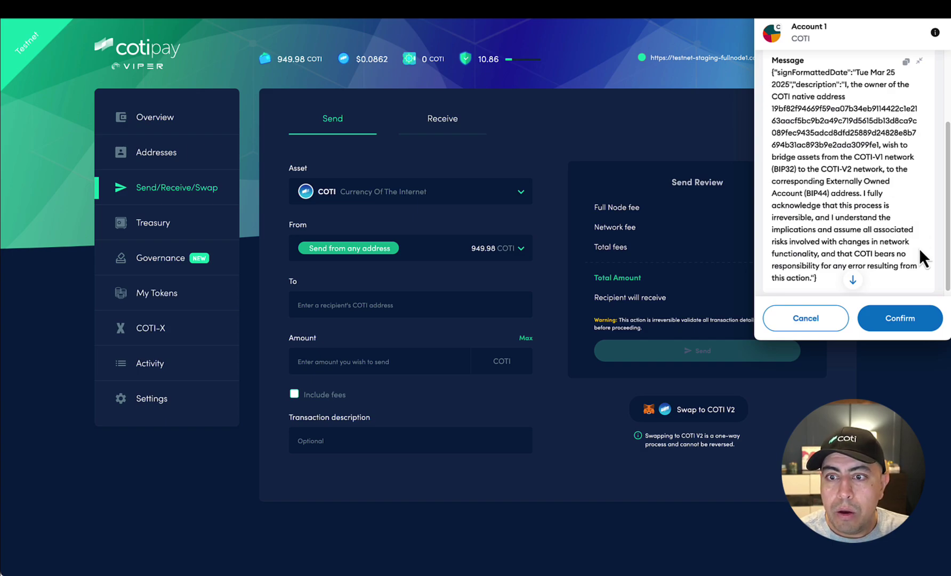
- Confirm the bridge signature in MetaMask and select the swap Amount field
left_click(891, 315)
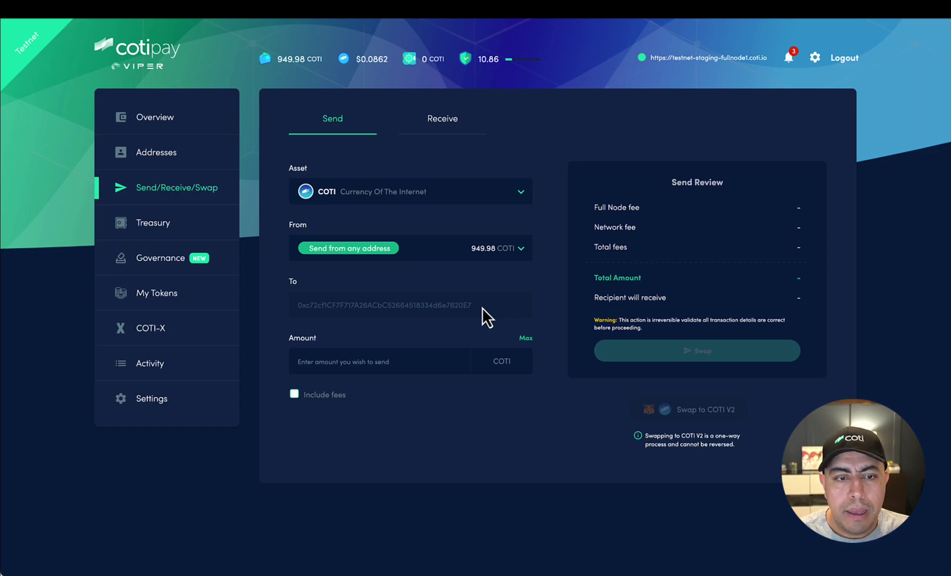
left_click(412, 359)
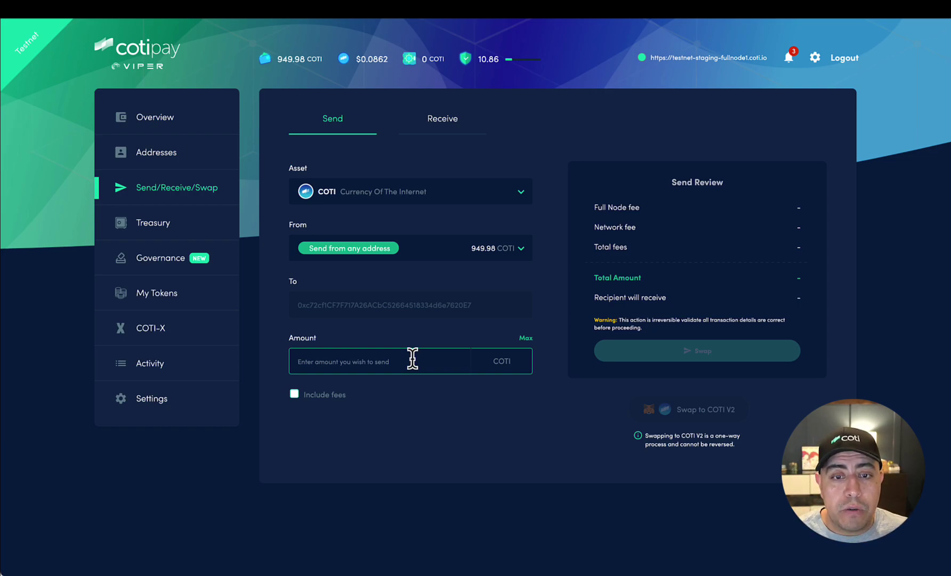
- Swap 100 COTI to V2, leaving an 849.87 COTI balance
type("100")
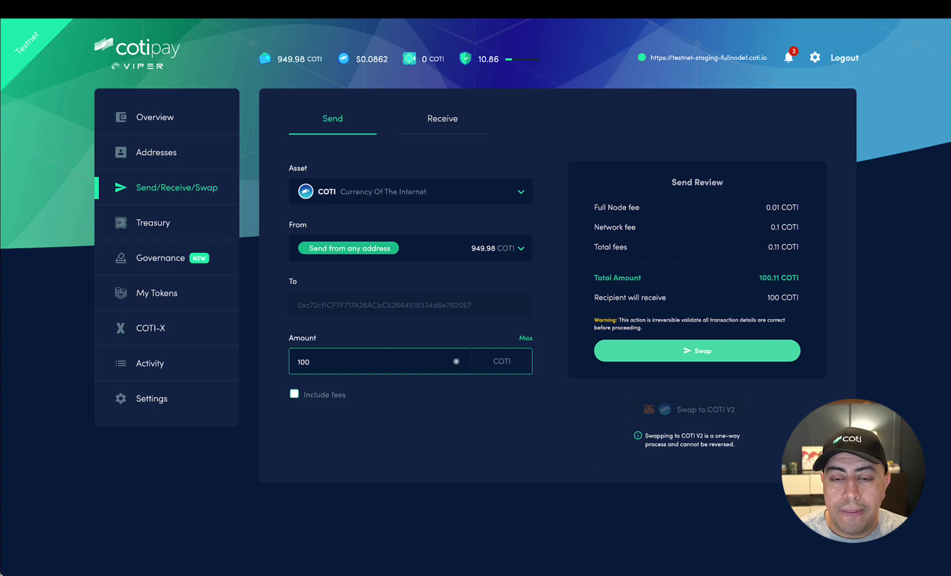
left_click(706, 353)
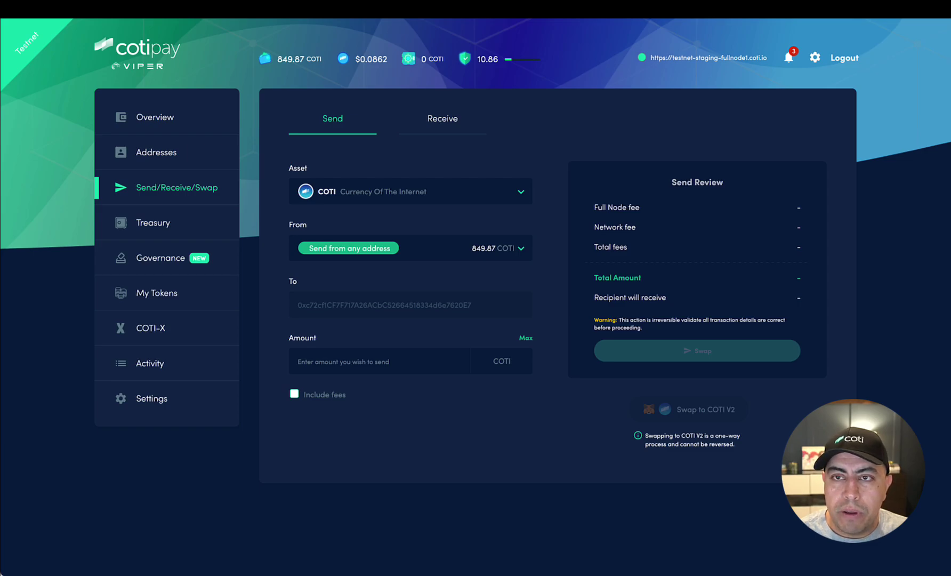
- Check the COTI token balance in MetaMask's token list on the COTI network
left_click(717, 11)
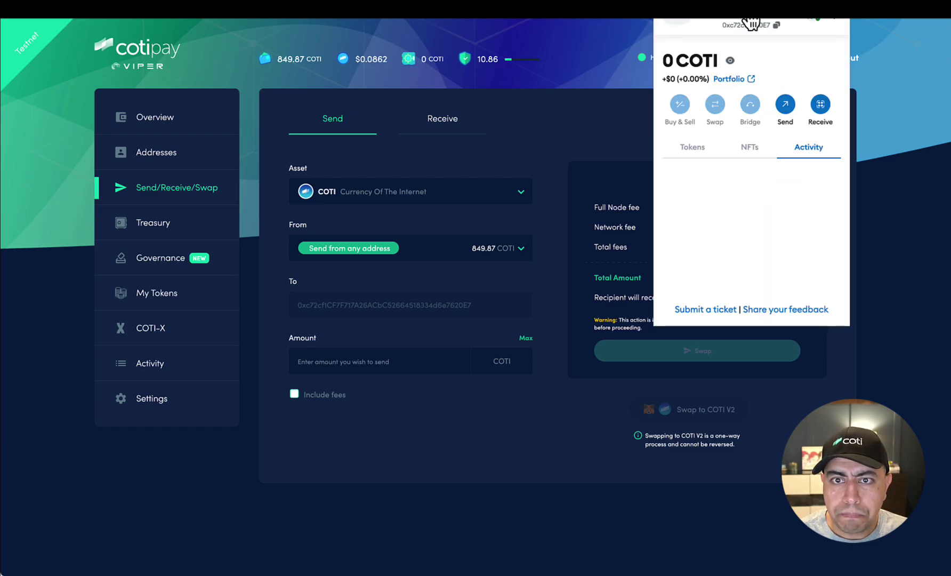
left_click(694, 149)
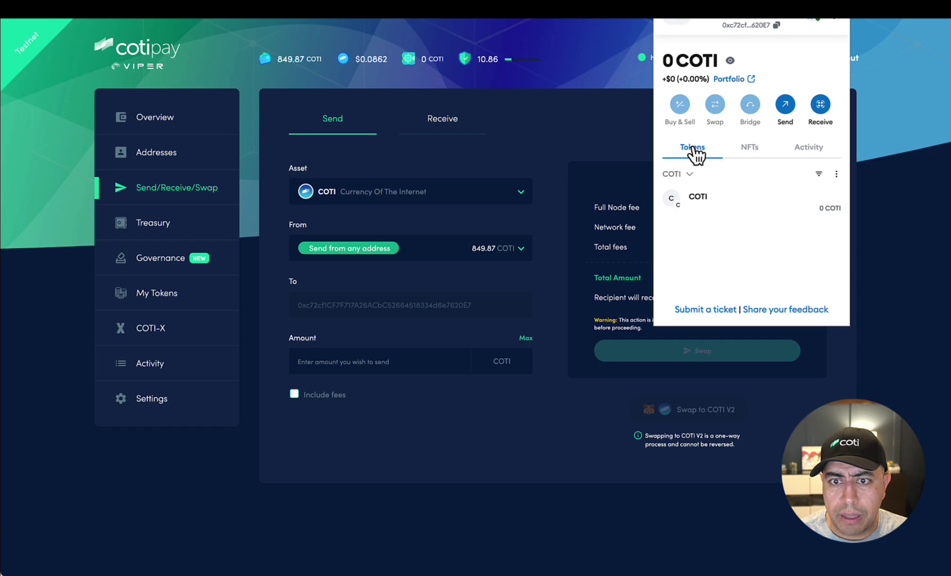